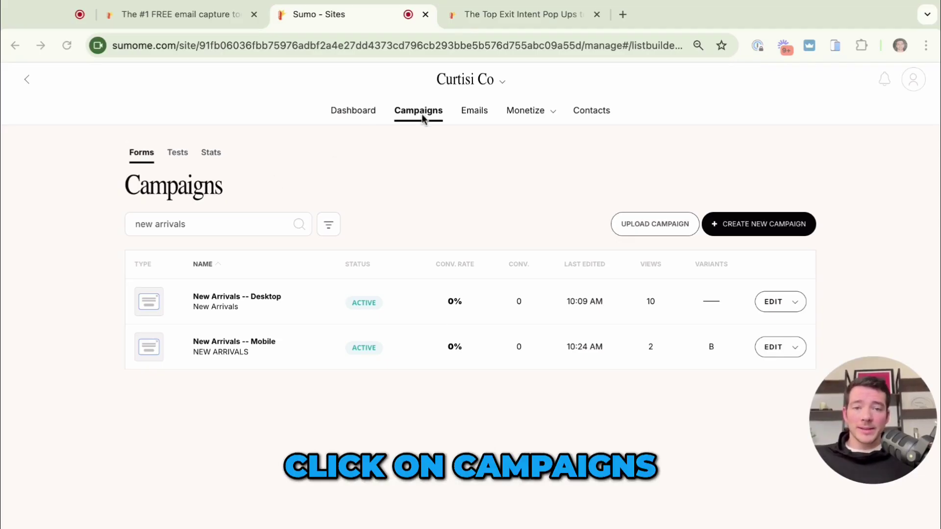
- Create a new Popup campaign with the Cannes waitlist design and go to Visibility settings
left_click(752, 228)
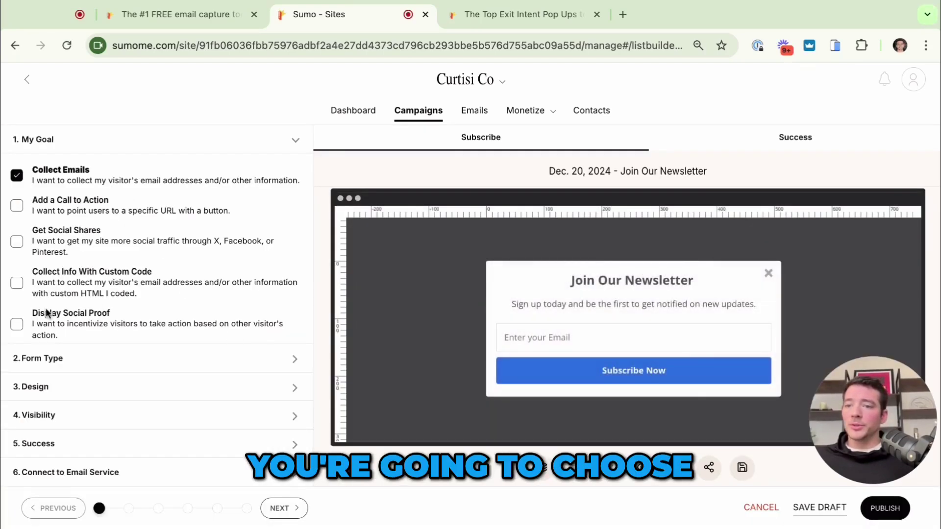
left_click(52, 359)
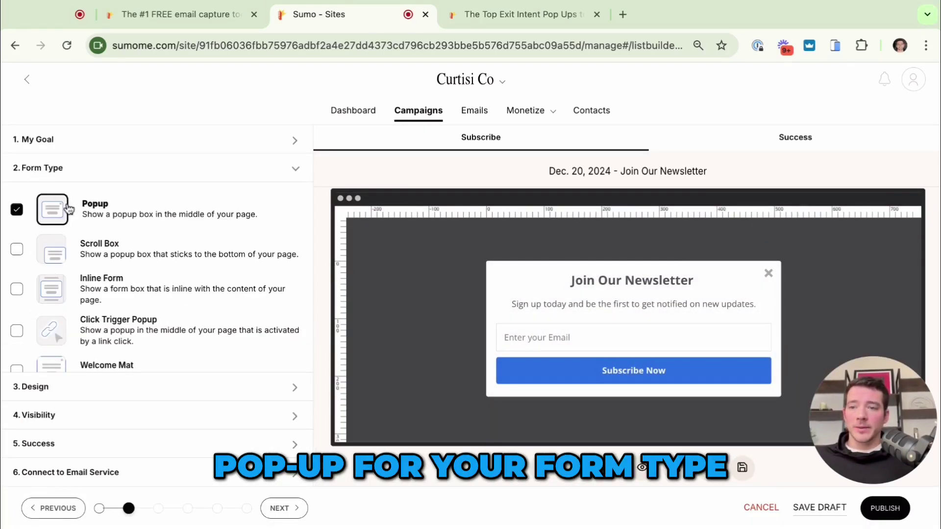
left_click(166, 390)
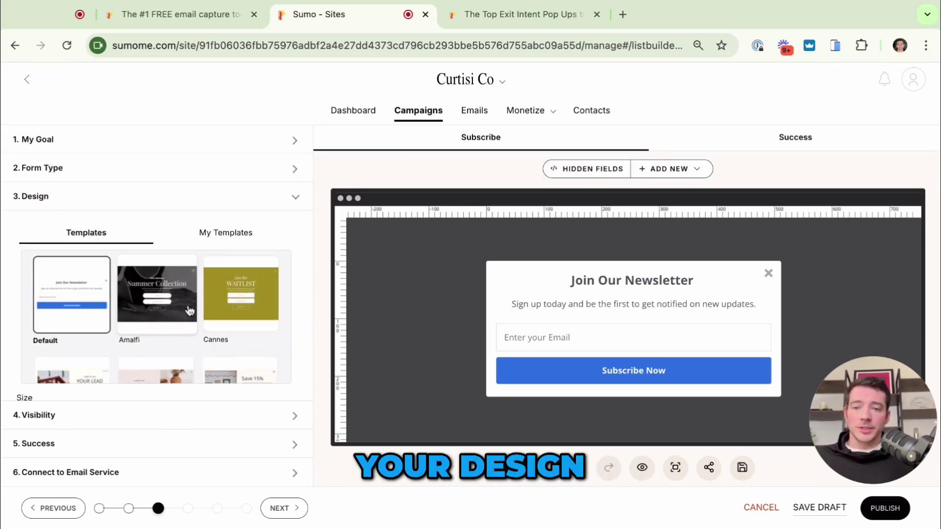
left_click(226, 316)
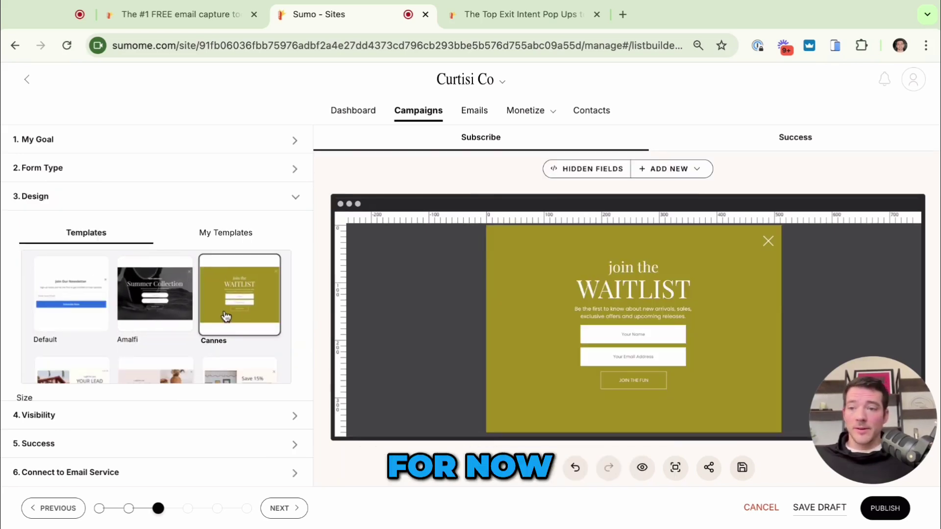
left_click(168, 421)
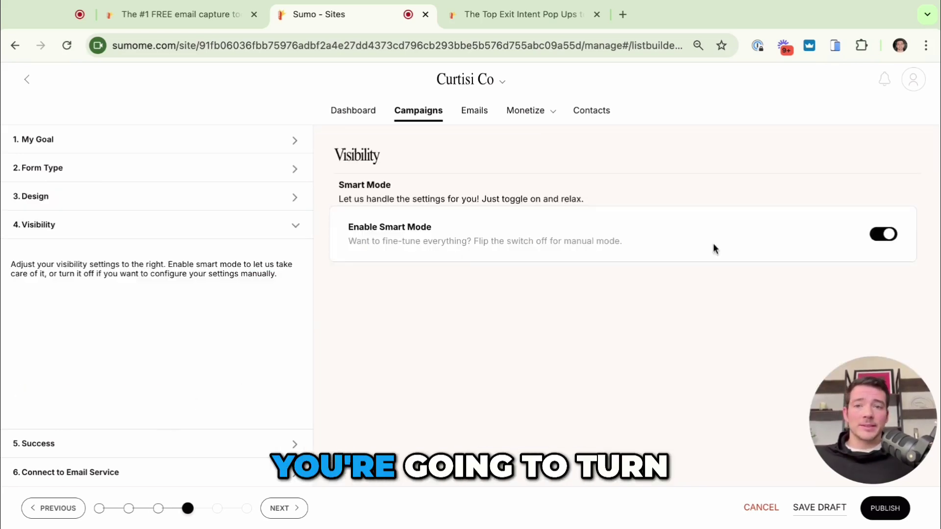
- Disable Smart Mode and set the User Leaves display to 'always show'
left_click(884, 235)
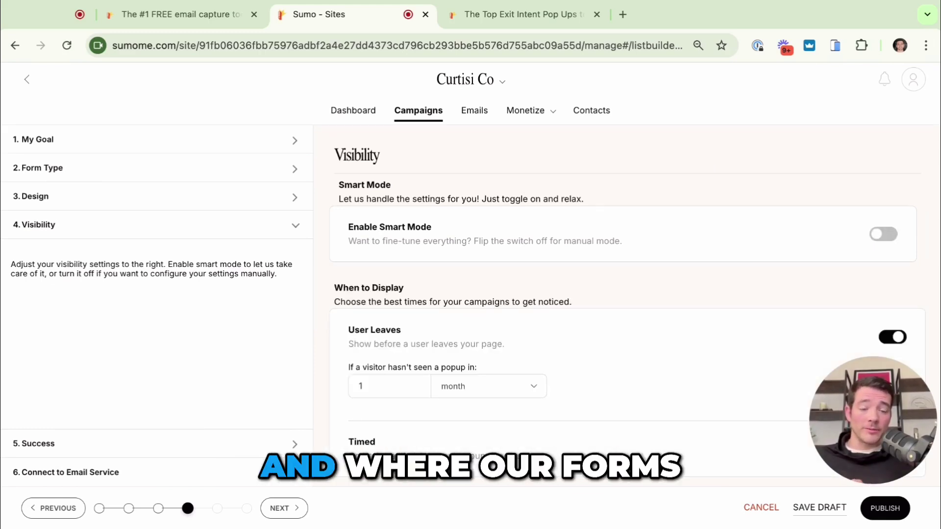
scroll(642, 284, "down", 3)
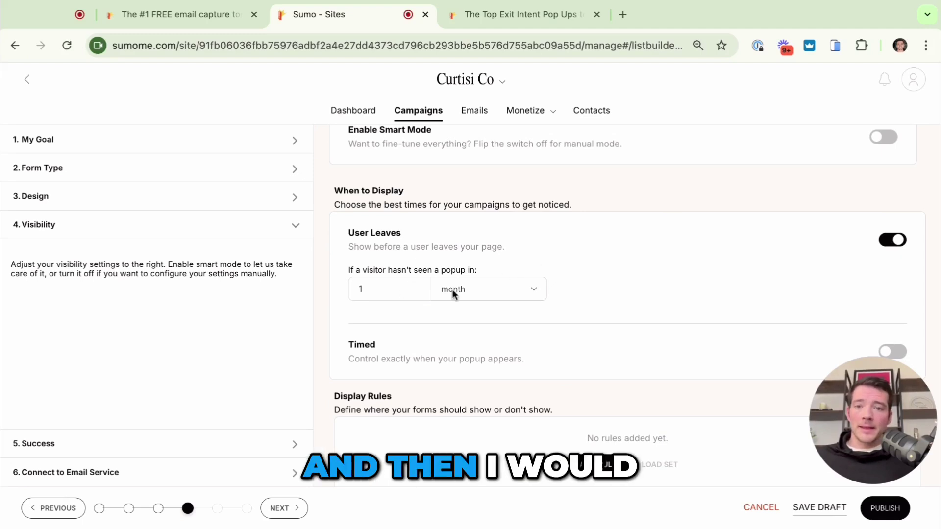
left_click(490, 289)
left_click(470, 280)
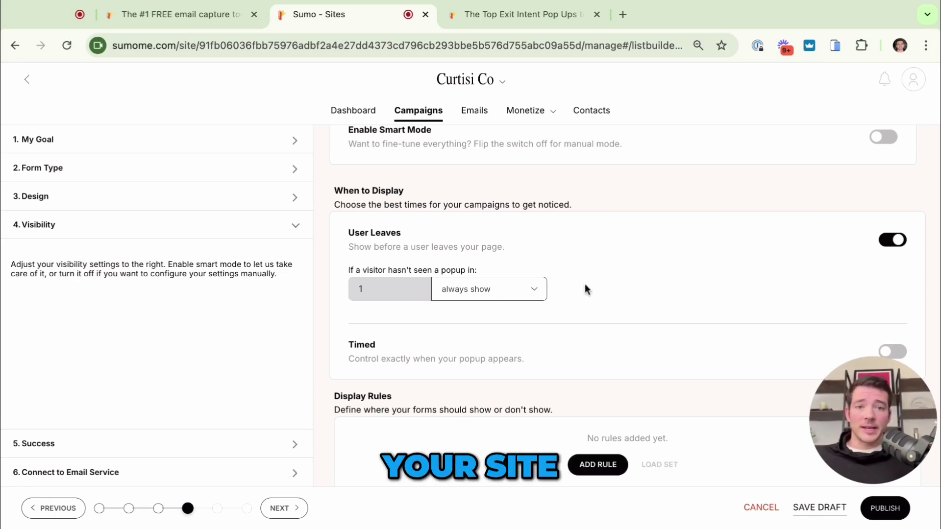
scroll(631, 306, "down", 1)
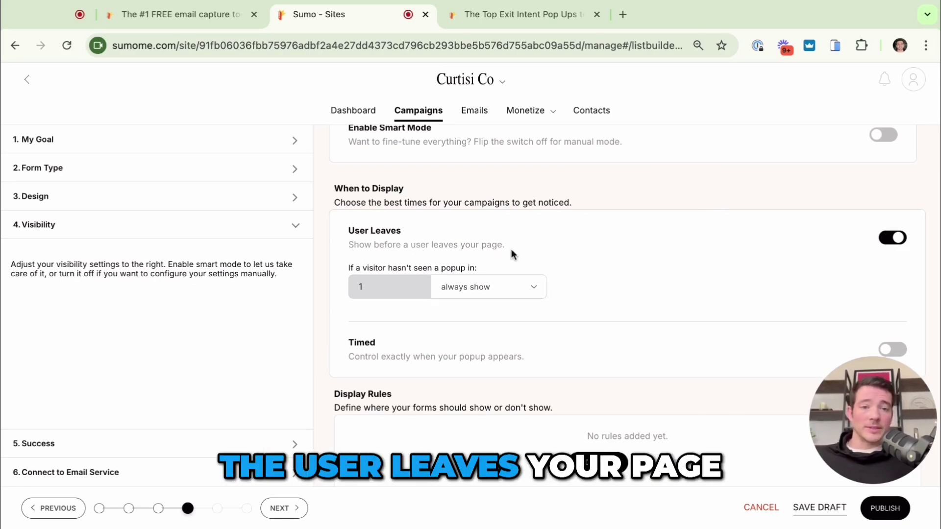
scroll(511, 249, "down", 1)
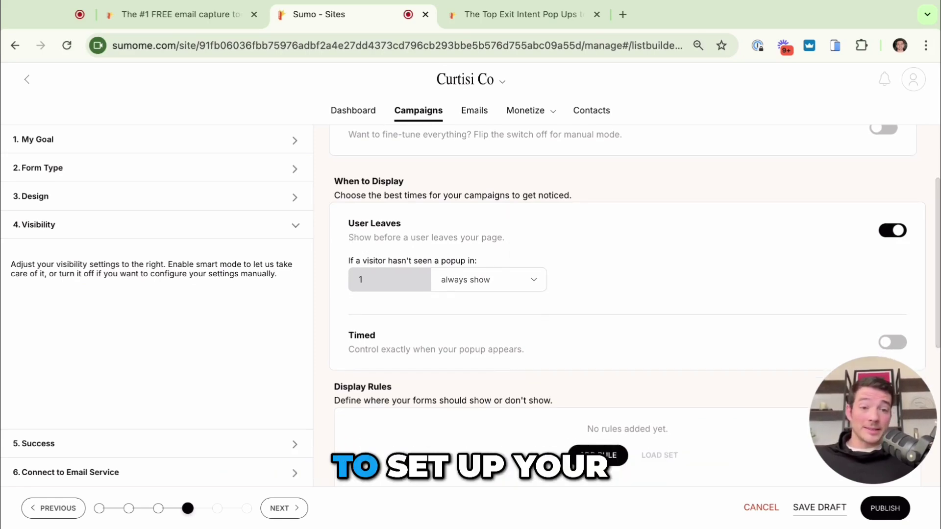
scroll(511, 249, "down", 1)
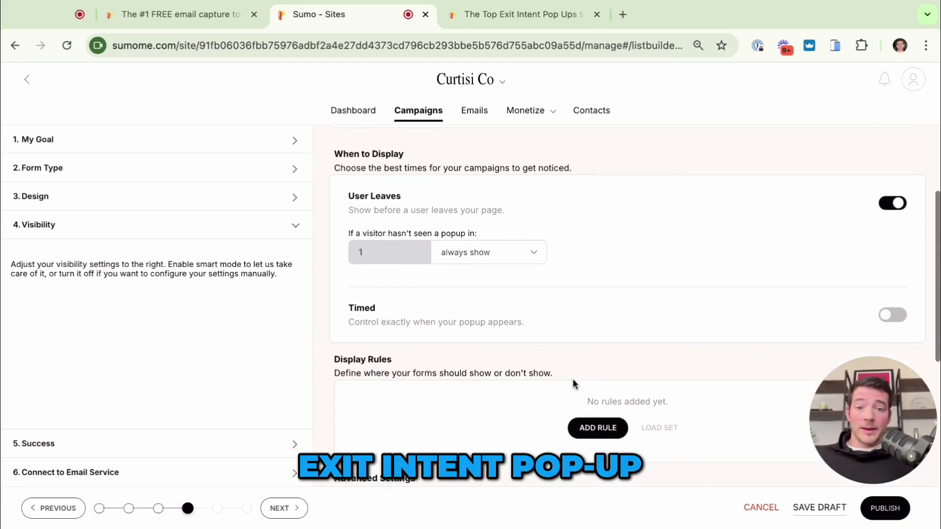
left_click(589, 428)
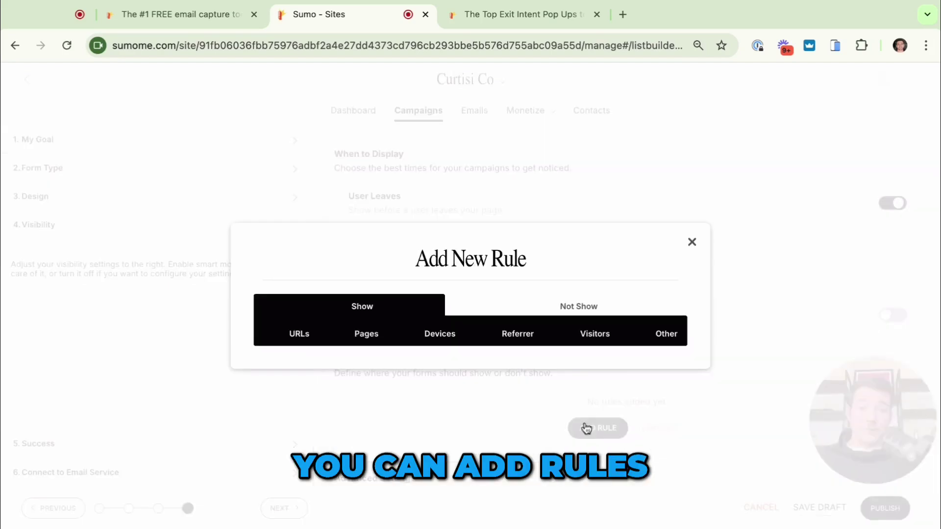
left_click(300, 335)
left_click(313, 351)
left_click(531, 342)
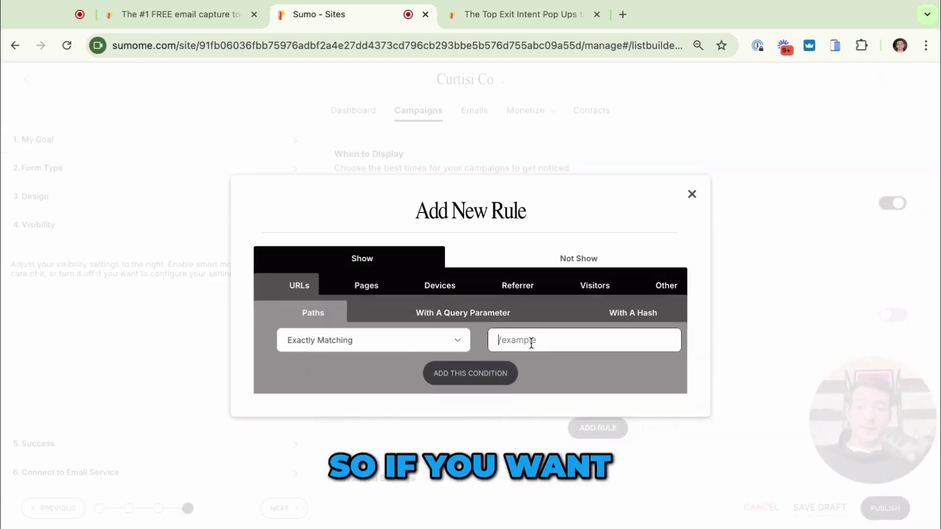
type("/sale")
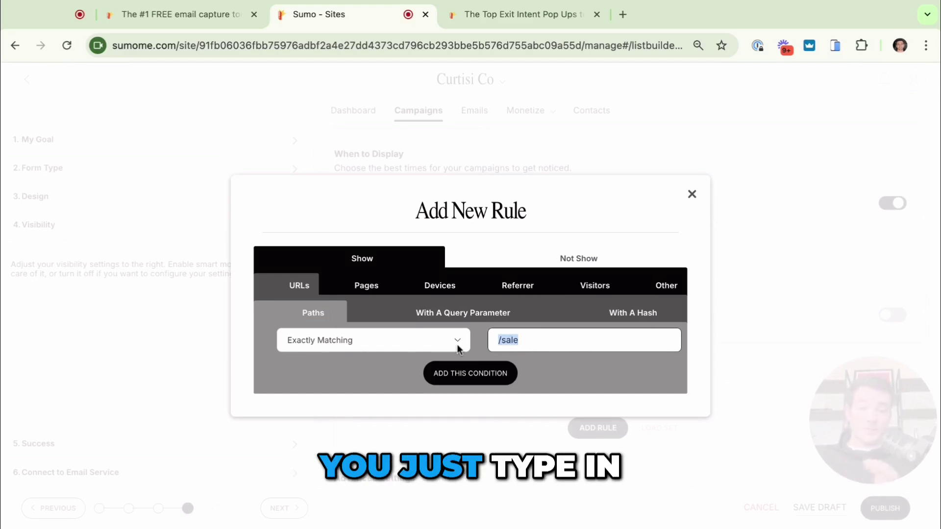
key("BackSpace")
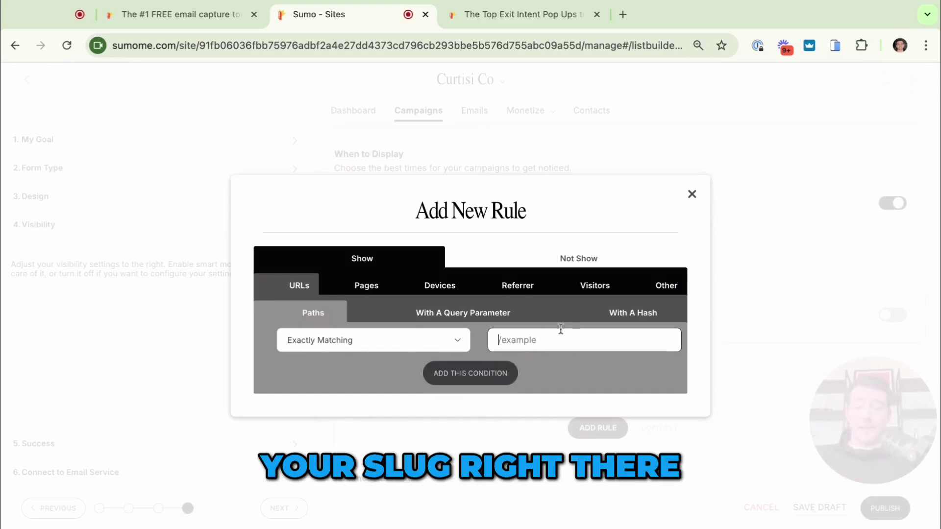
left_click(693, 196)
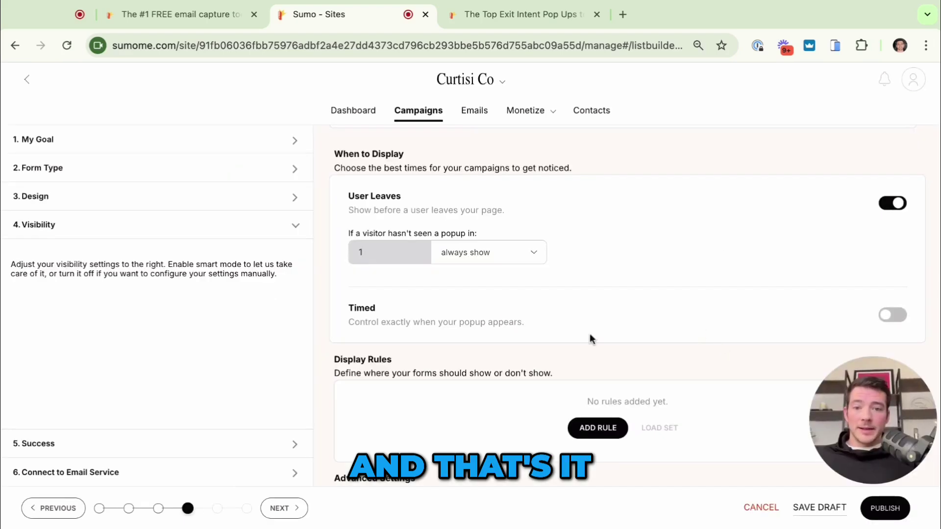
scroll(591, 338, "down", 5)
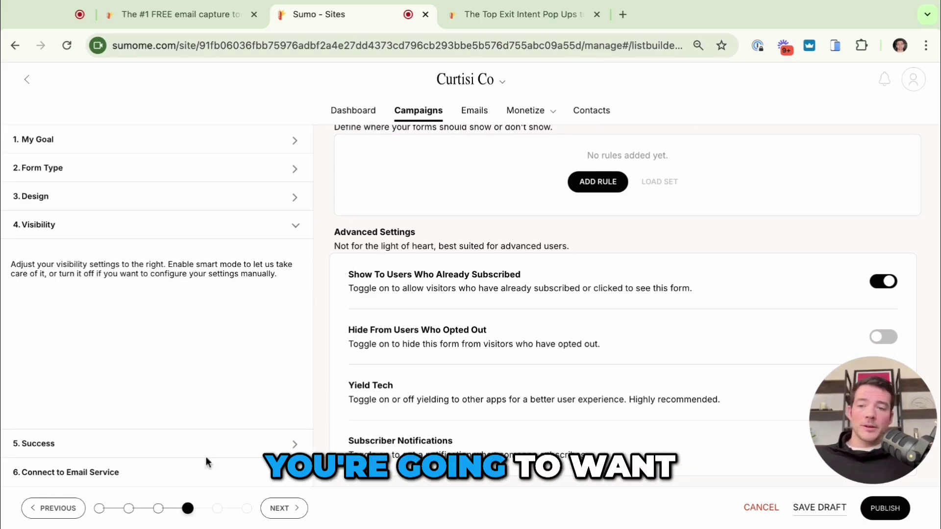
- Connect the popup to ConvertKit, then bring up the BDOW! exit-intent popups article
left_click(134, 478)
scroll(524, 367, "down", 2)
scroll(524, 367, "down", 6)
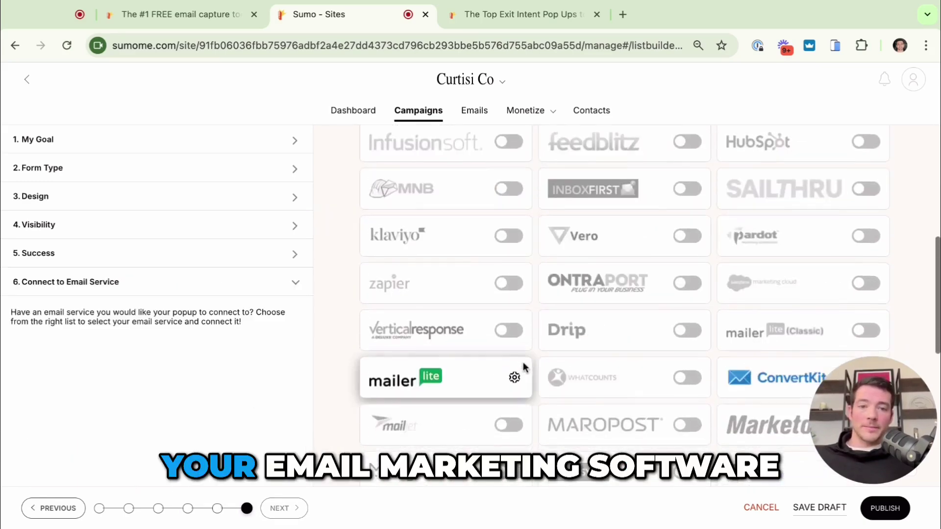
left_click(870, 297)
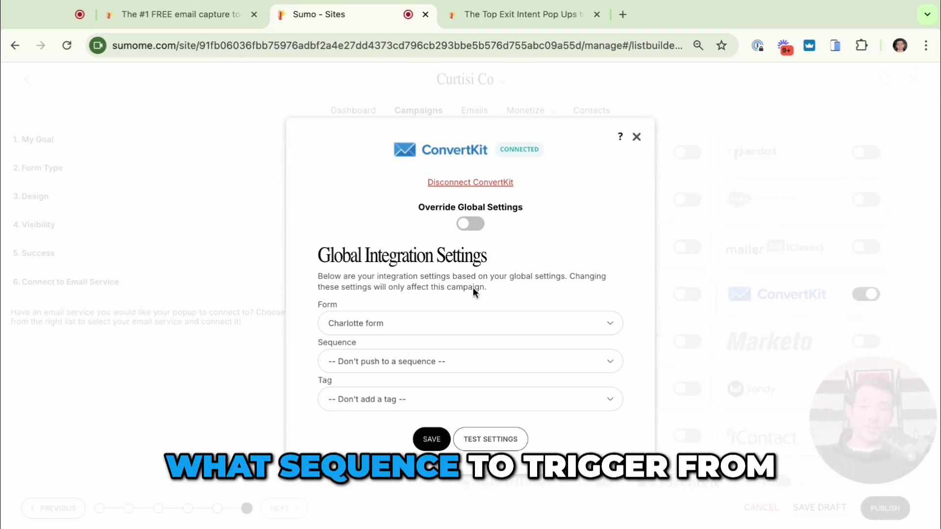
left_click(637, 139)
left_click(534, 13)
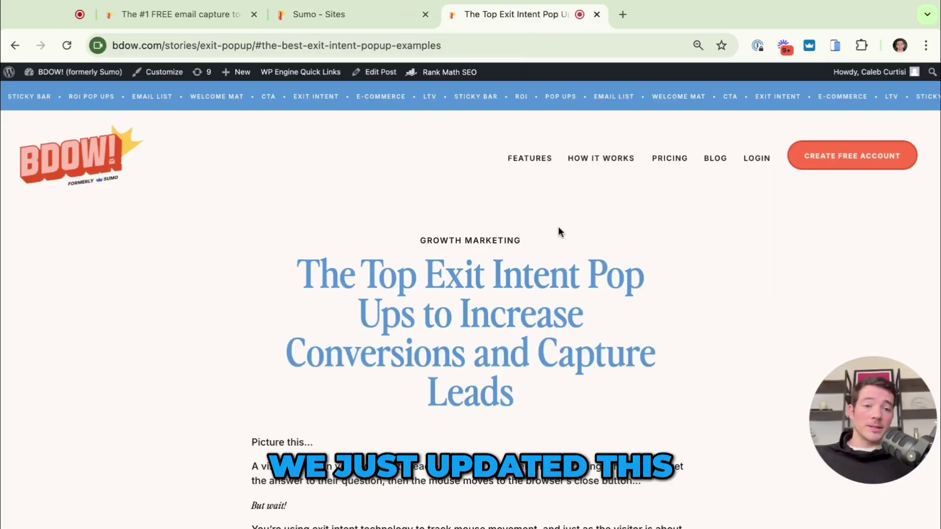
- Skim the article and jump to The Best Exit Intent Popup Examples
scroll(455, 264, "down", 1)
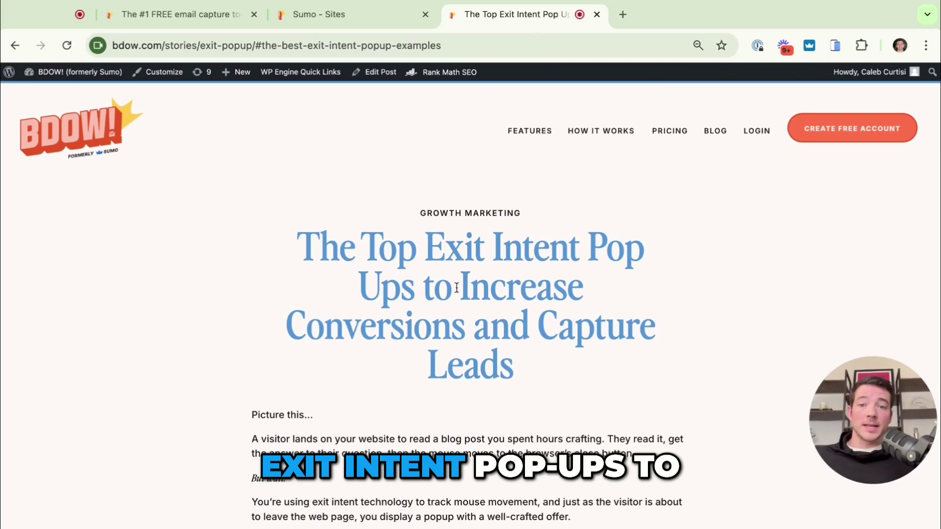
scroll(443, 326, "down", 2)
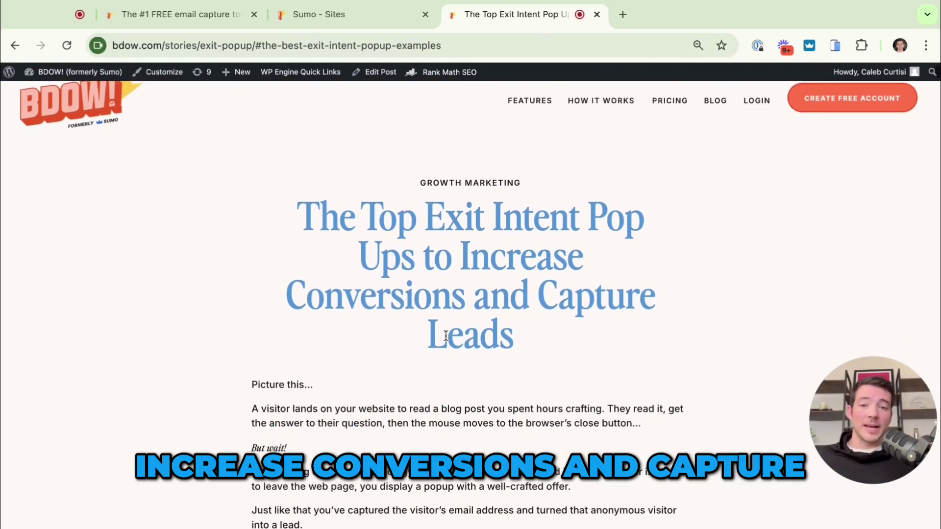
scroll(446, 336, "down", 18)
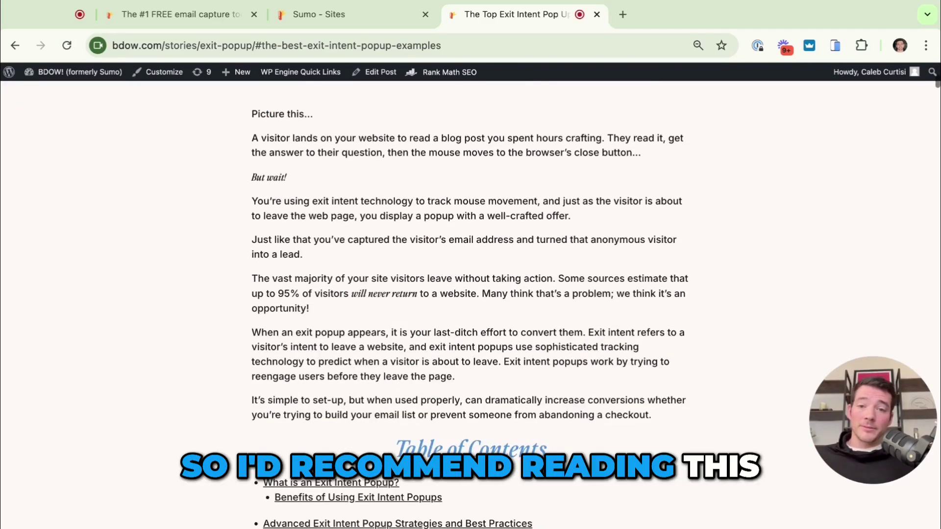
scroll(381, 407, "down", 3)
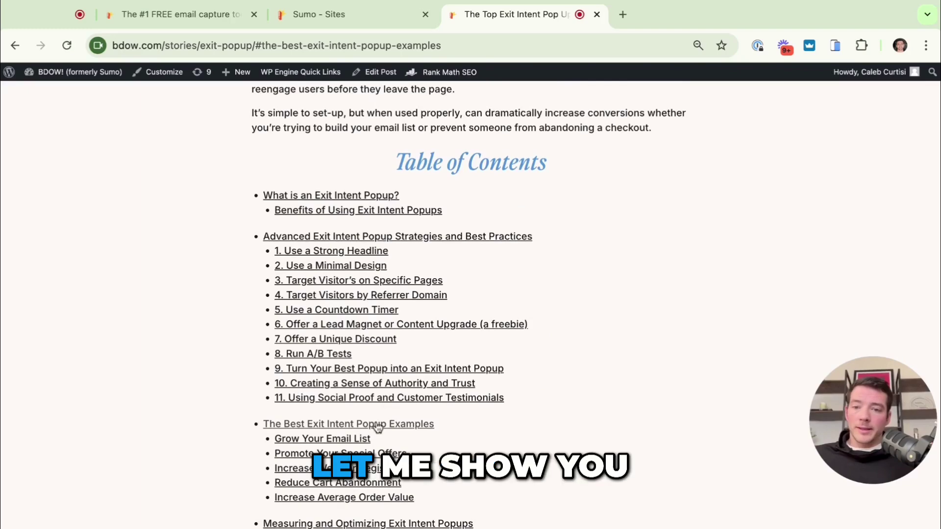
left_click(378, 426)
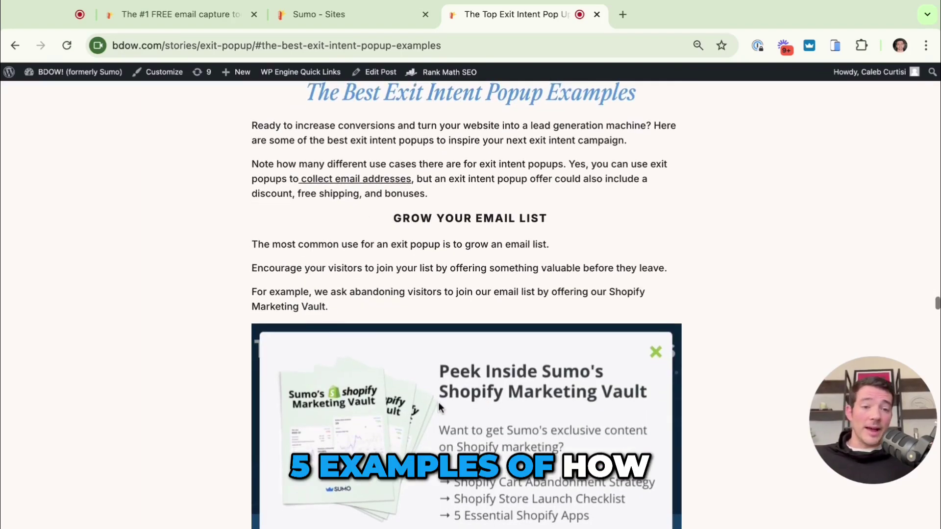
- Read the Shopify Marketing Vault example and stats down to the KLOS Guitars $39-off popup
scroll(439, 402, "down", 3)
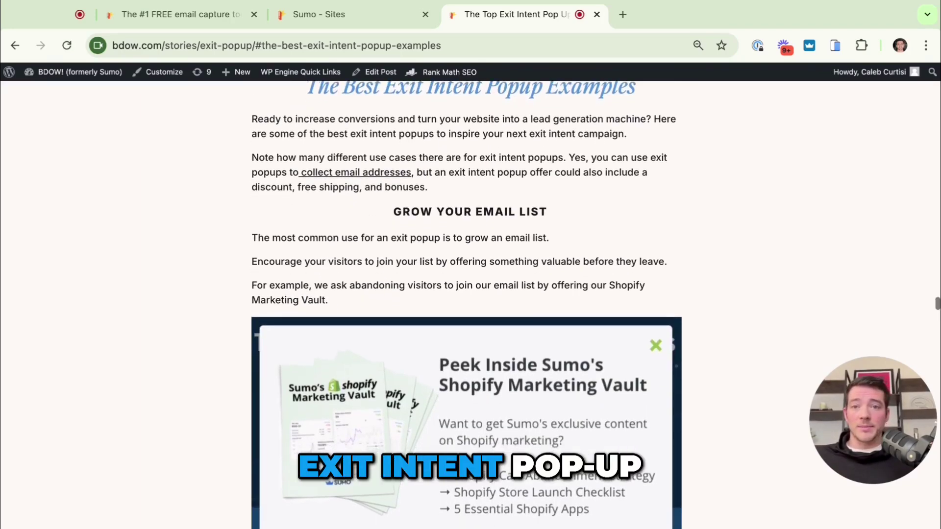
scroll(466, 304, "down", 3)
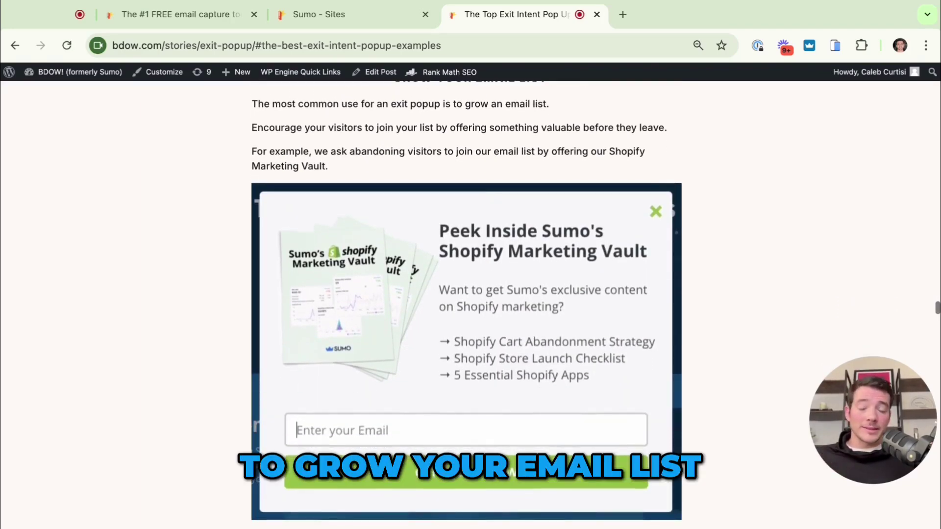
scroll(469, 397, "down", 5)
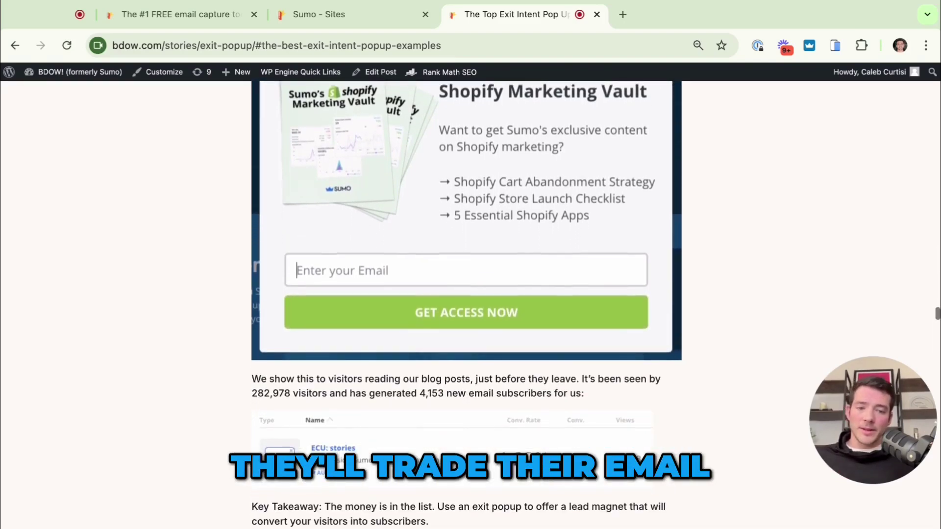
scroll(466, 397, "down", 2)
scroll(467, 304, "down", 2)
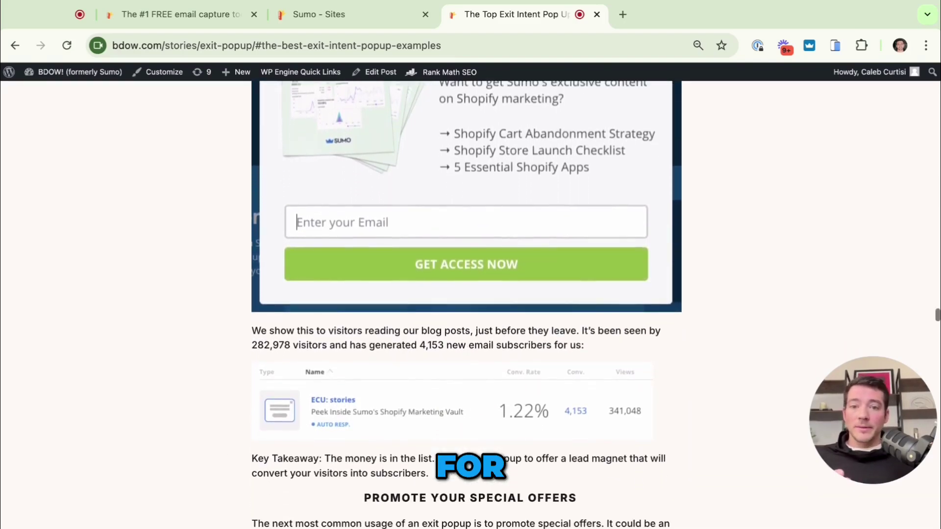
scroll(542, 399, "down", 2)
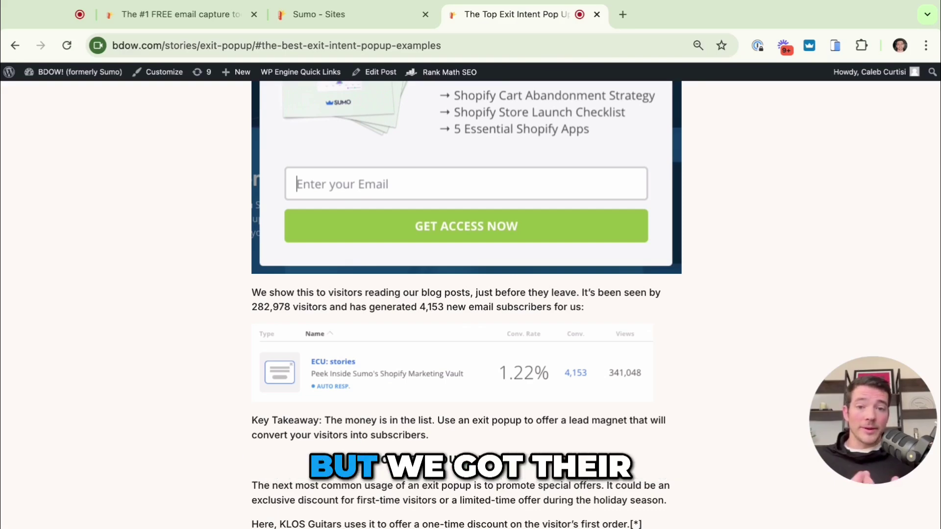
scroll(533, 386, "down", 7)
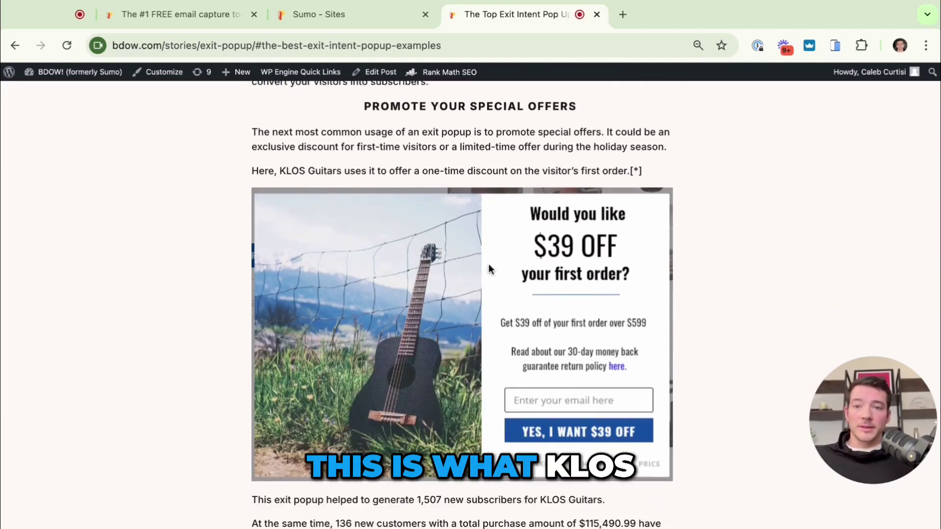
- Read the KLOS Guitars discount results and the Erica+Jon webinar popup with 13% conversion
scroll(490, 294, "down", 2)
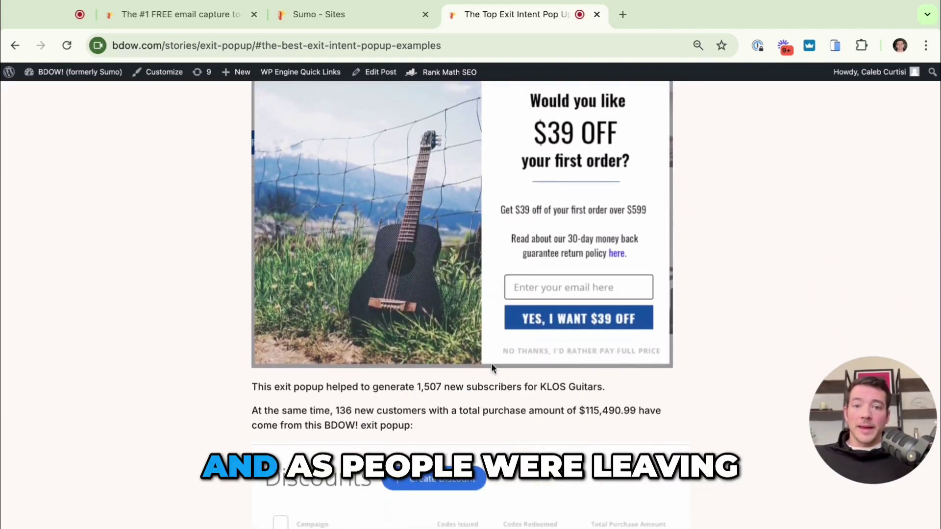
scroll(493, 368, "down", 1)
scroll(606, 427, "down", 3)
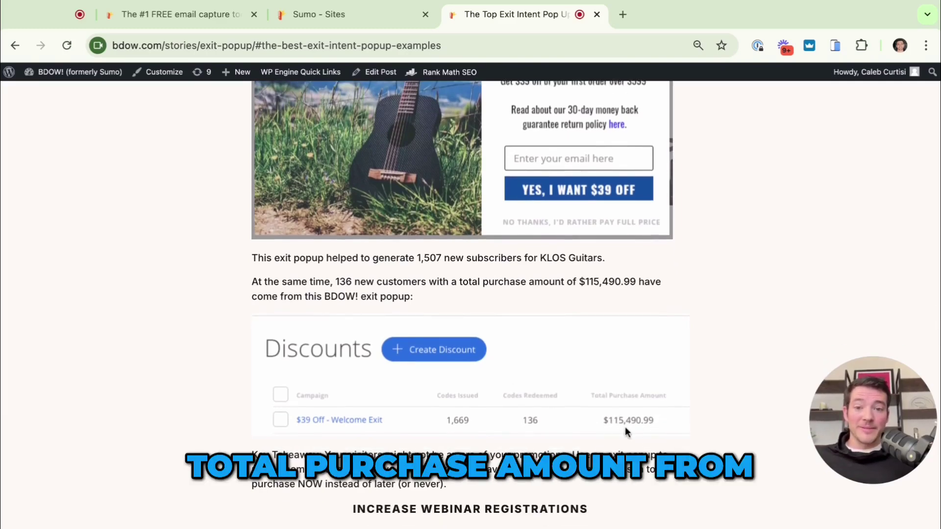
scroll(626, 434, "down", 1)
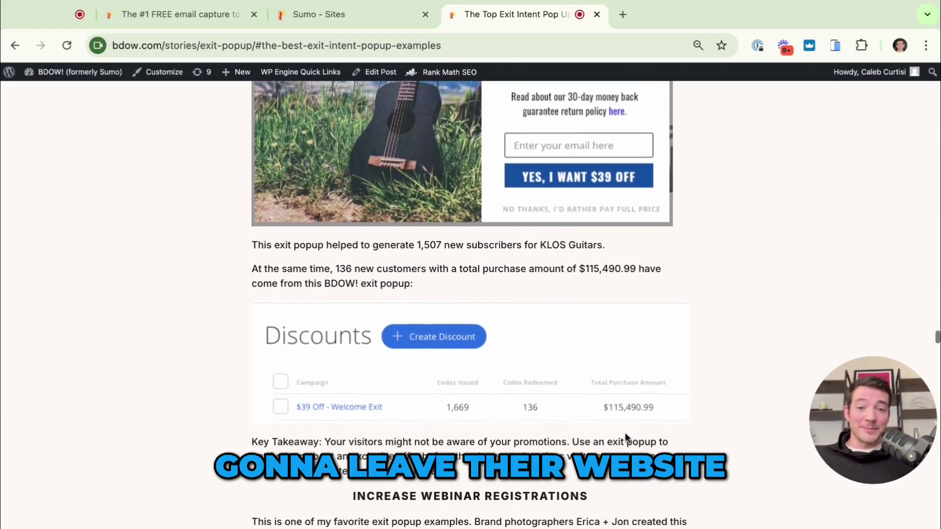
scroll(625, 432, "down", 8)
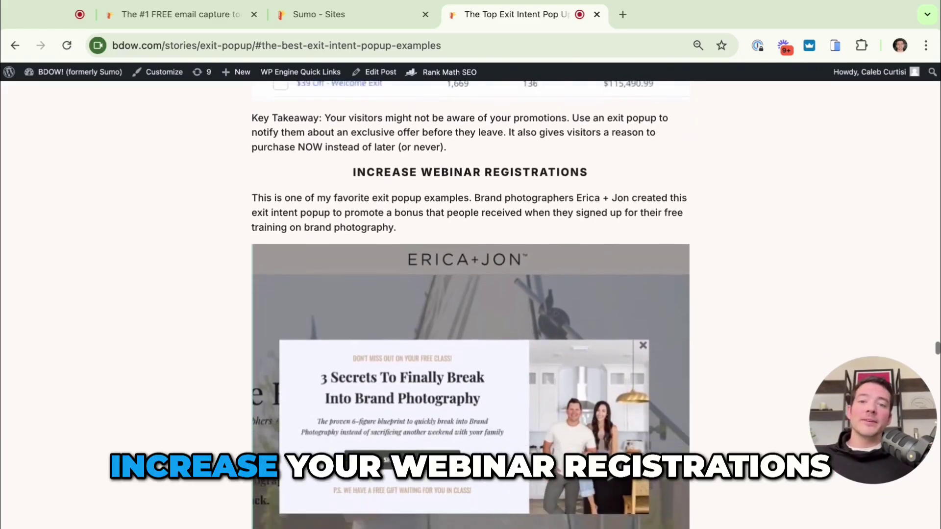
scroll(470, 304, "down", 3)
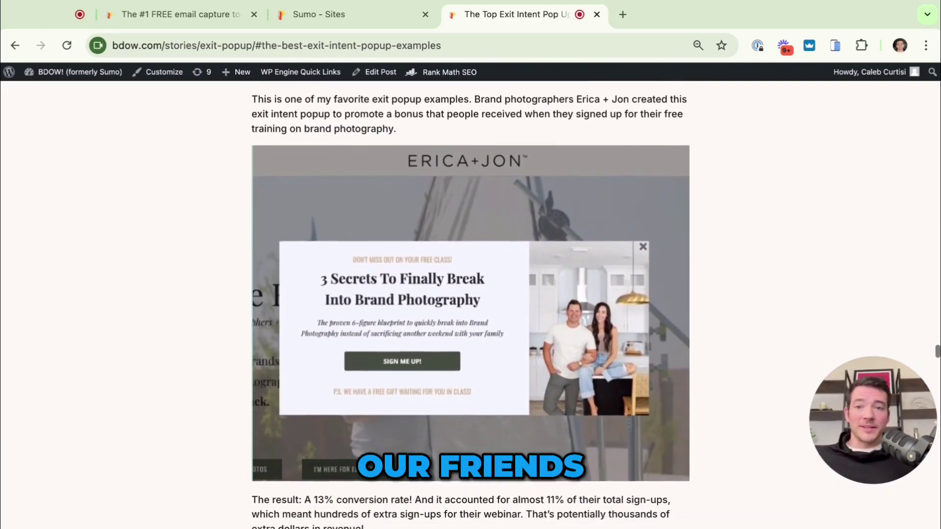
scroll(470, 304, "down", 2)
scroll(471, 304, "down", 1)
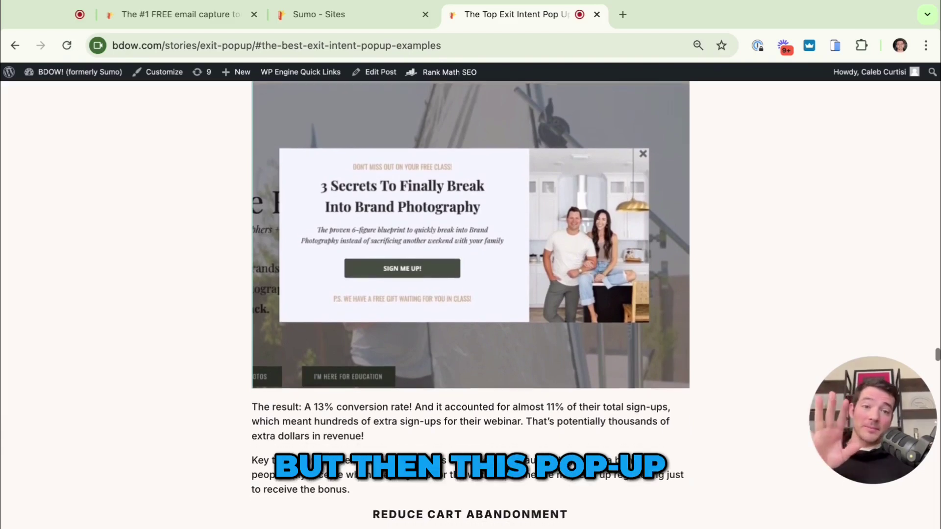
scroll(310, 370, "down", 2)
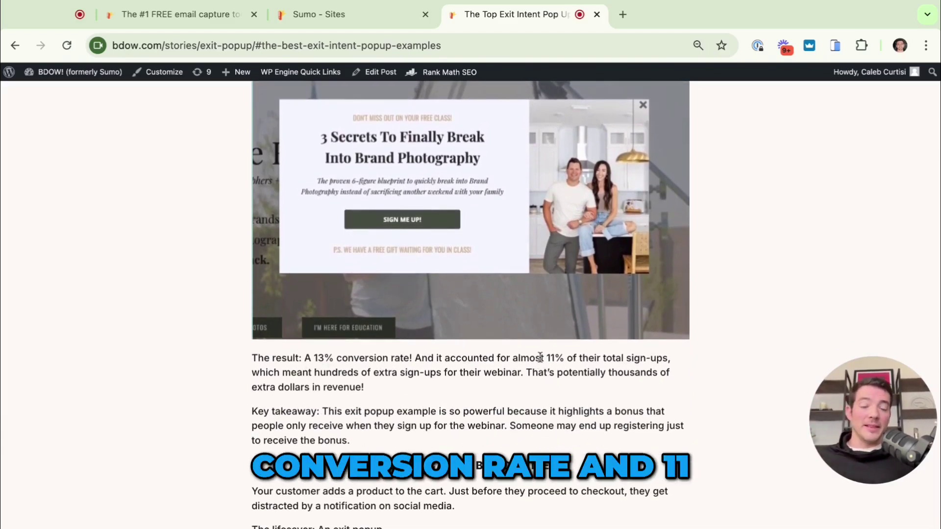
scroll(569, 362, "down", 1)
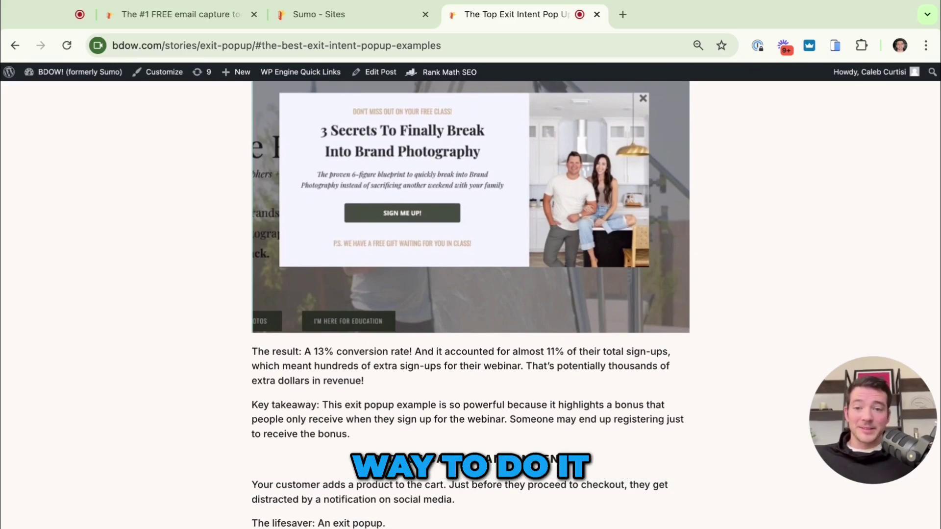
scroll(471, 304, "down", 7)
- Read the M2S Bikes 10%-off popup and its Discounts table, reaching Increase Average Order Value
scroll(478, 154, "down", 2)
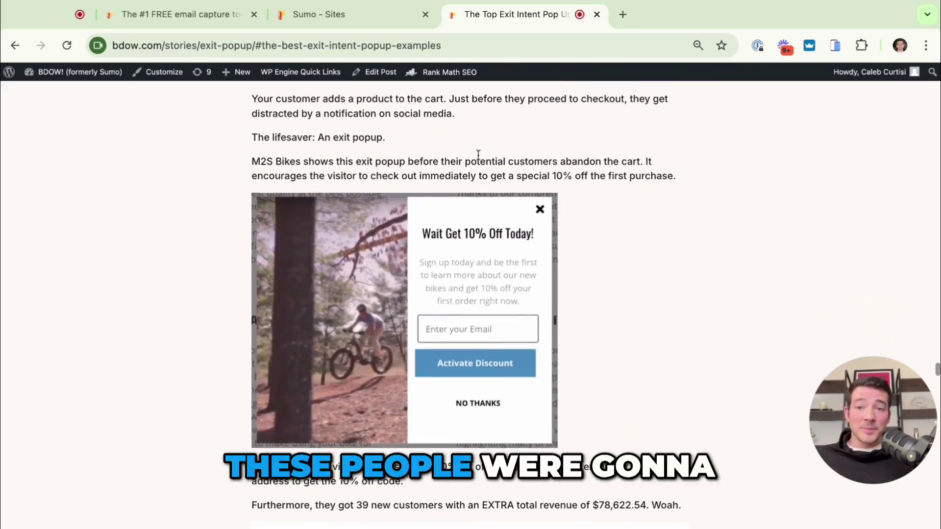
scroll(378, 186, "down", 1)
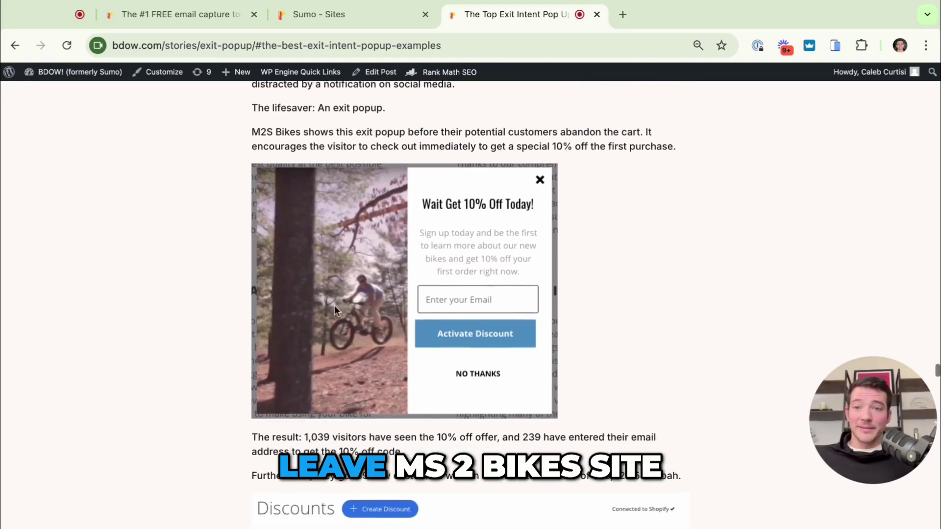
scroll(387, 342, "down", 3)
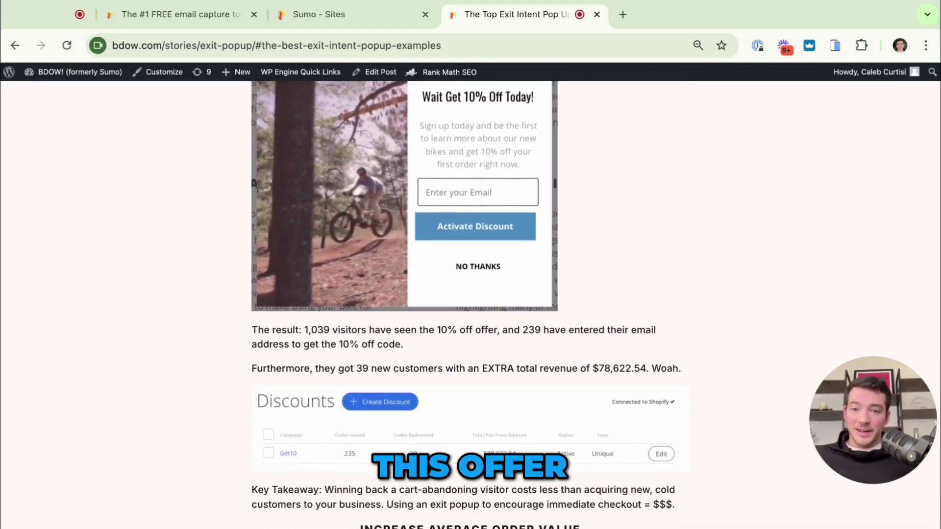
scroll(470, 321, "down", 2)
scroll(470, 323, "down", 1)
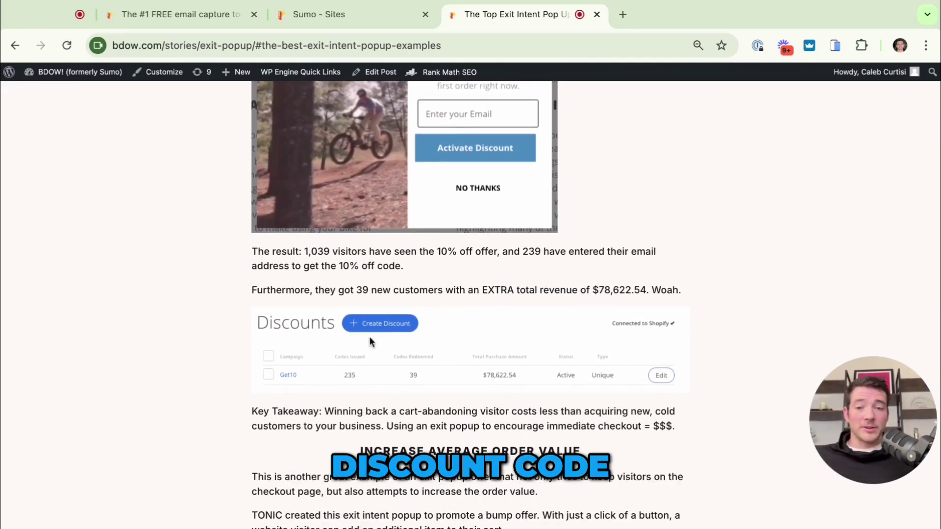
scroll(370, 340, "down", 1)
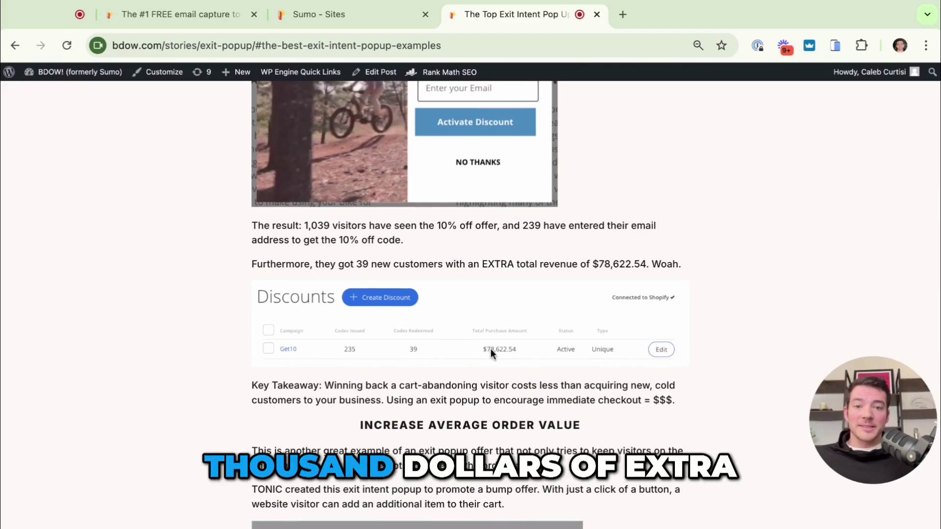
scroll(491, 351, "down", 2)
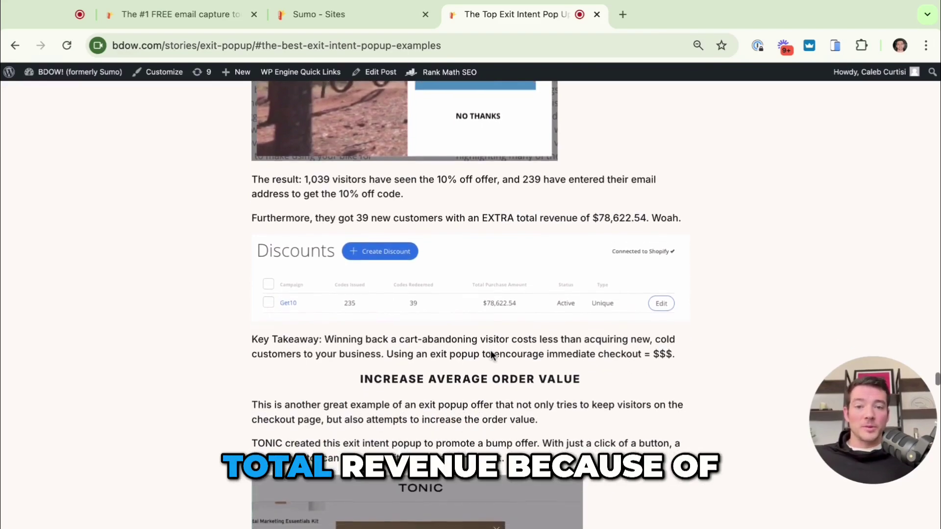
scroll(491, 354, "down", 5)
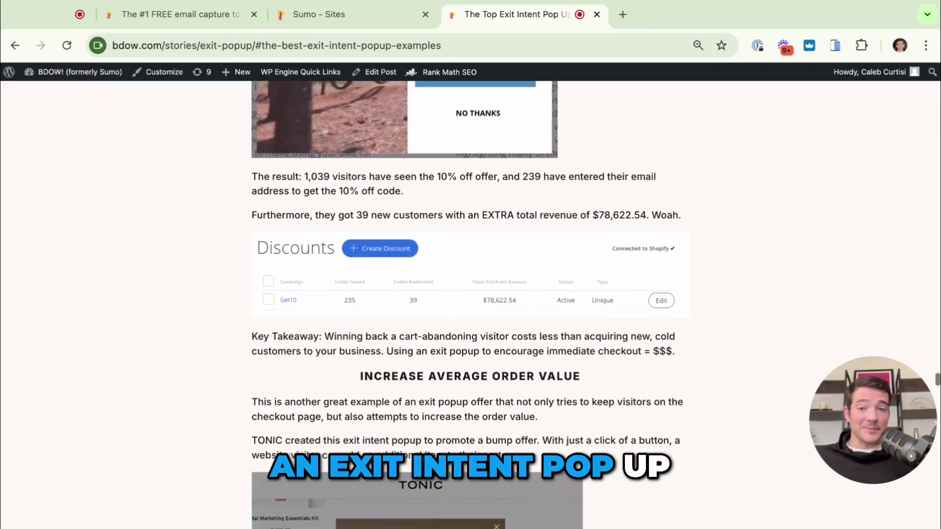
scroll(492, 354, "down", 3)
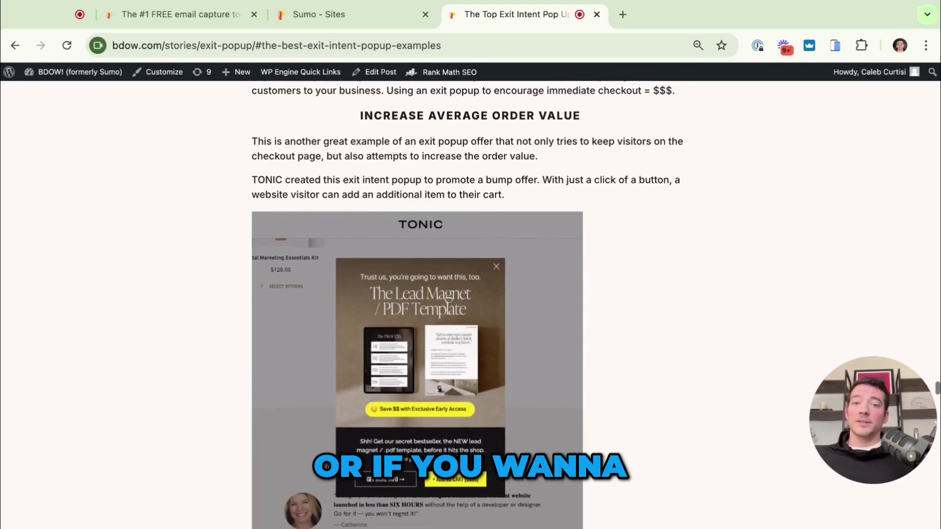
- Read TONIC's bump-offer popup down to its extra $4000 weekend result
scroll(468, 307, "down", 1)
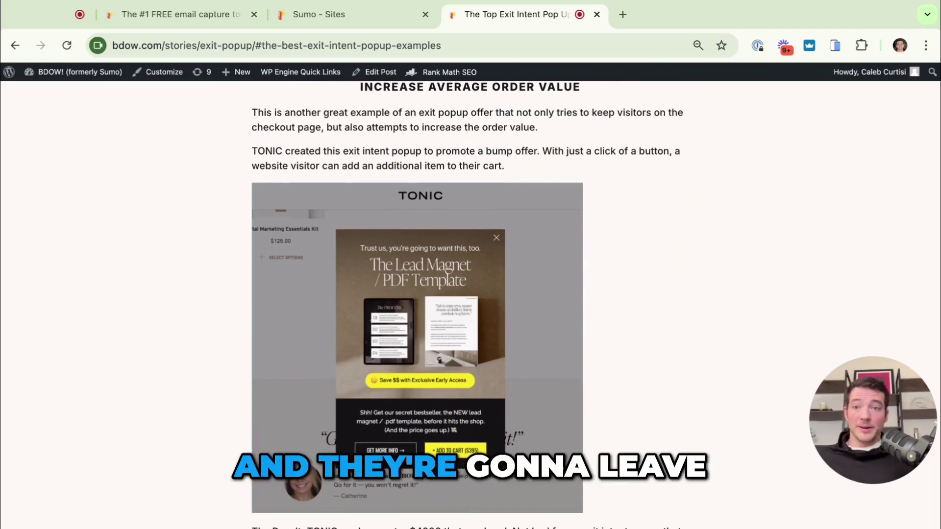
scroll(467, 337, "down", 1)
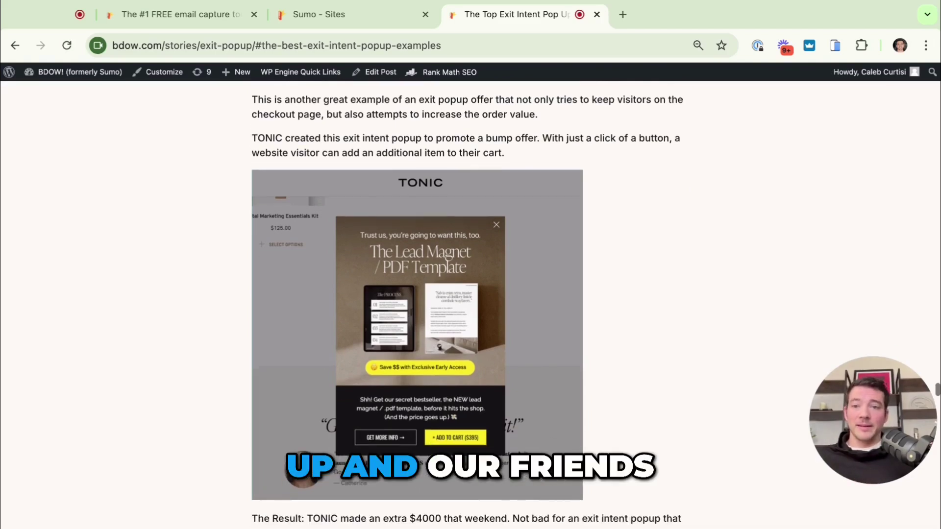
scroll(434, 192, "down", 2)
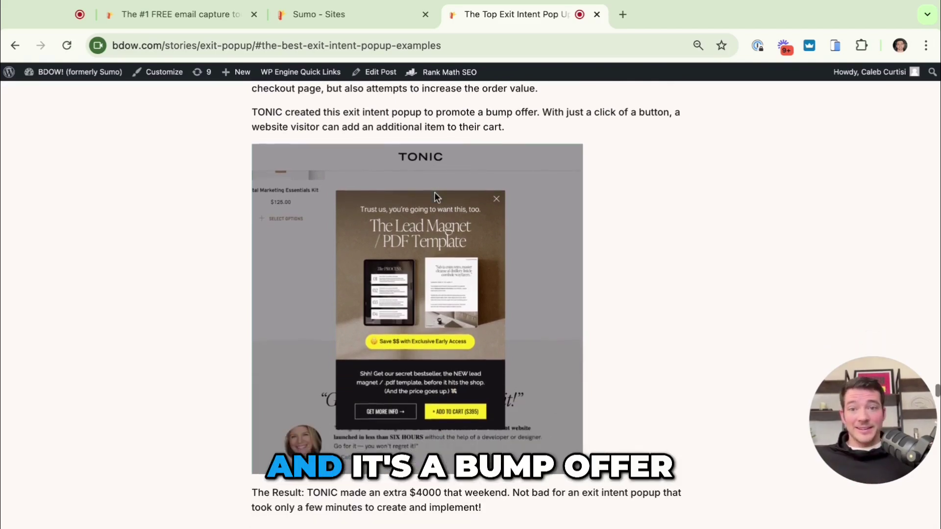
scroll(434, 192, "down", 2)
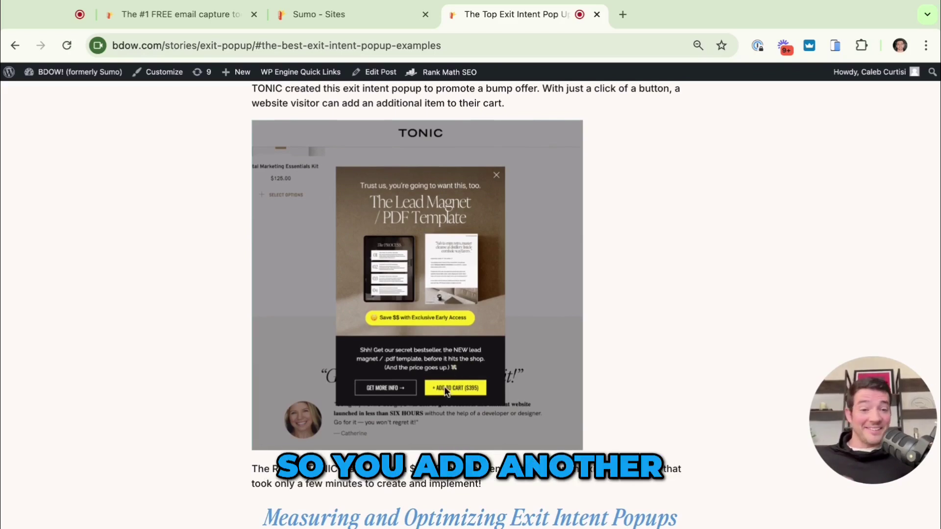
scroll(425, 414, "down", 2)
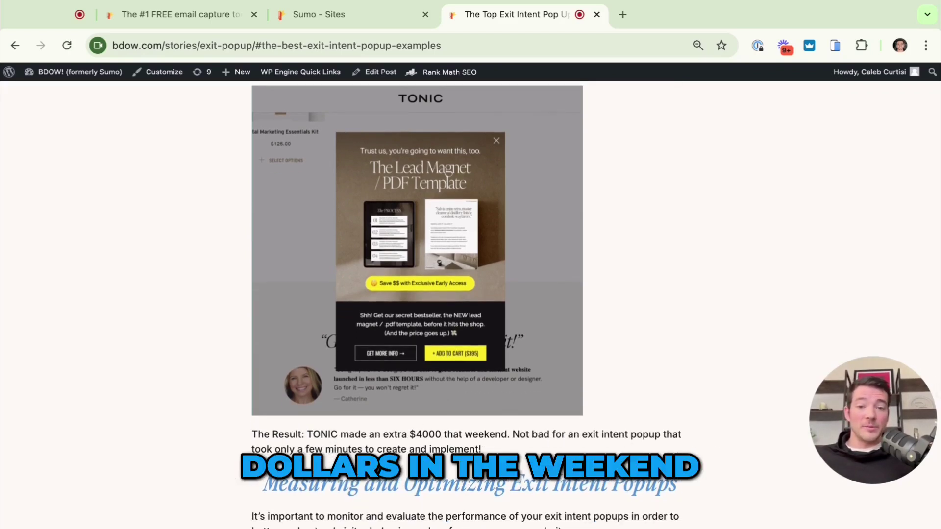
scroll(378, 439, "down", 1)
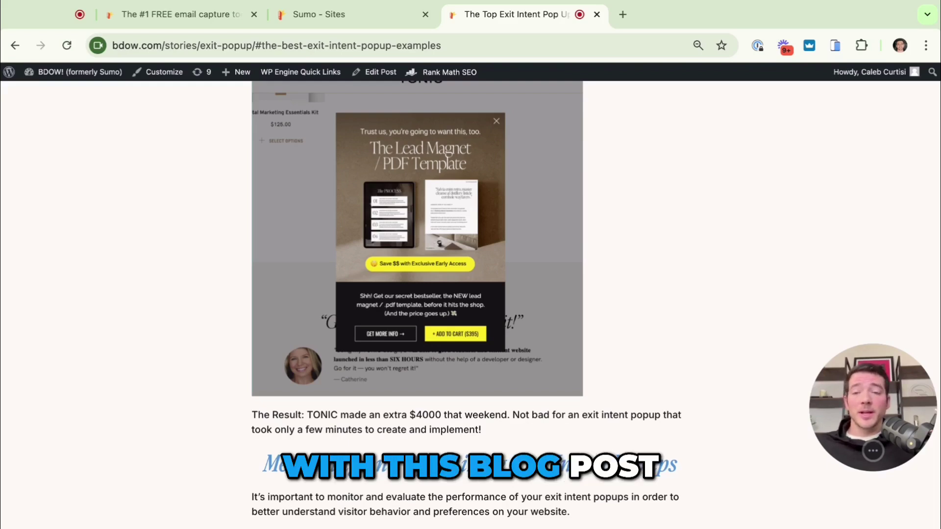